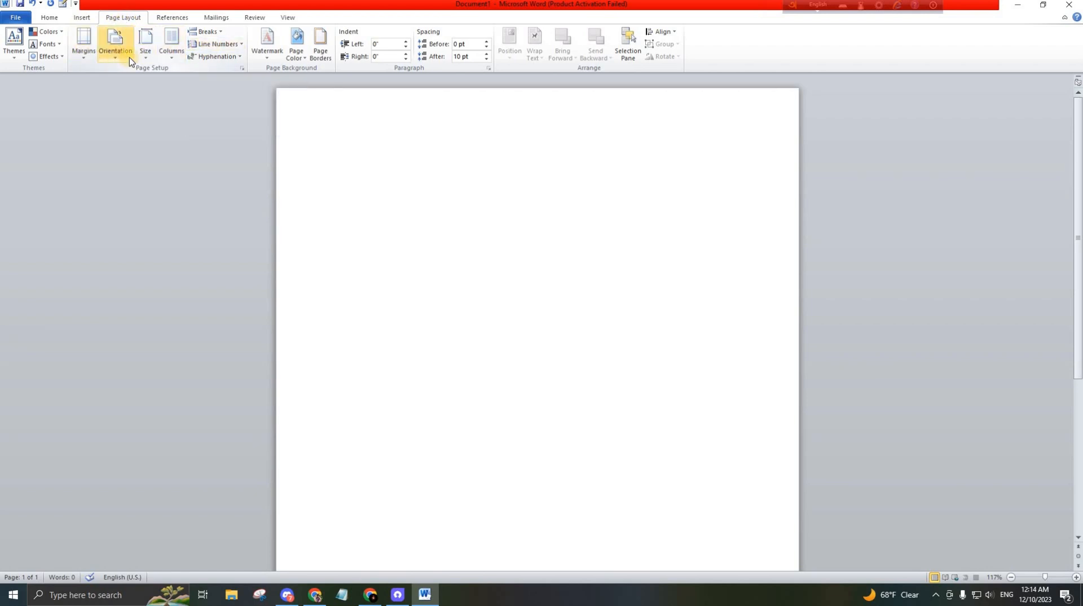
Change the page orientation to Landscape
left_click(89, 56)
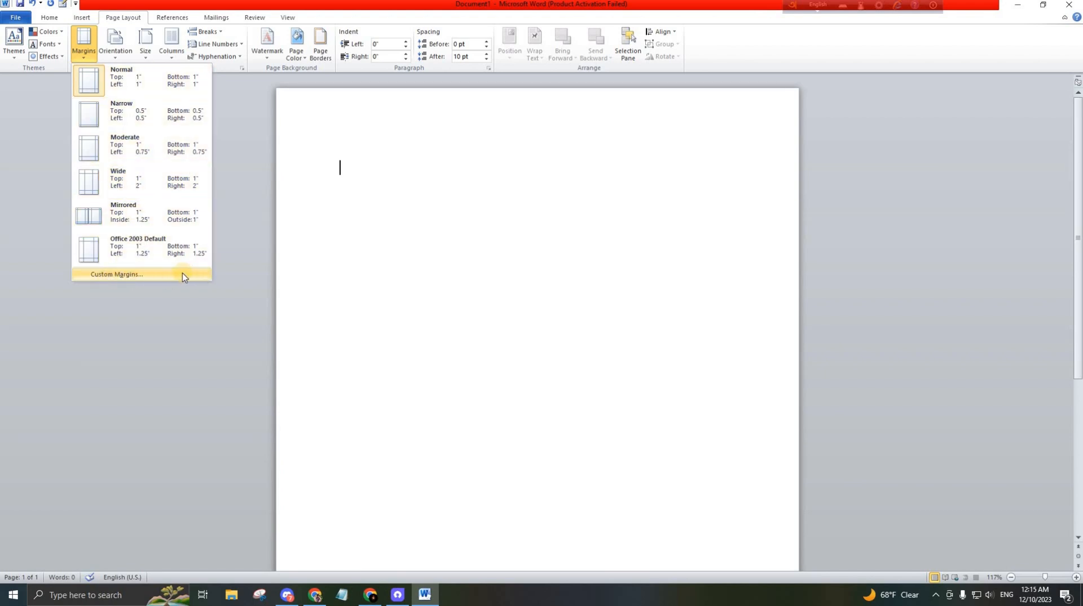
left_click(114, 52)
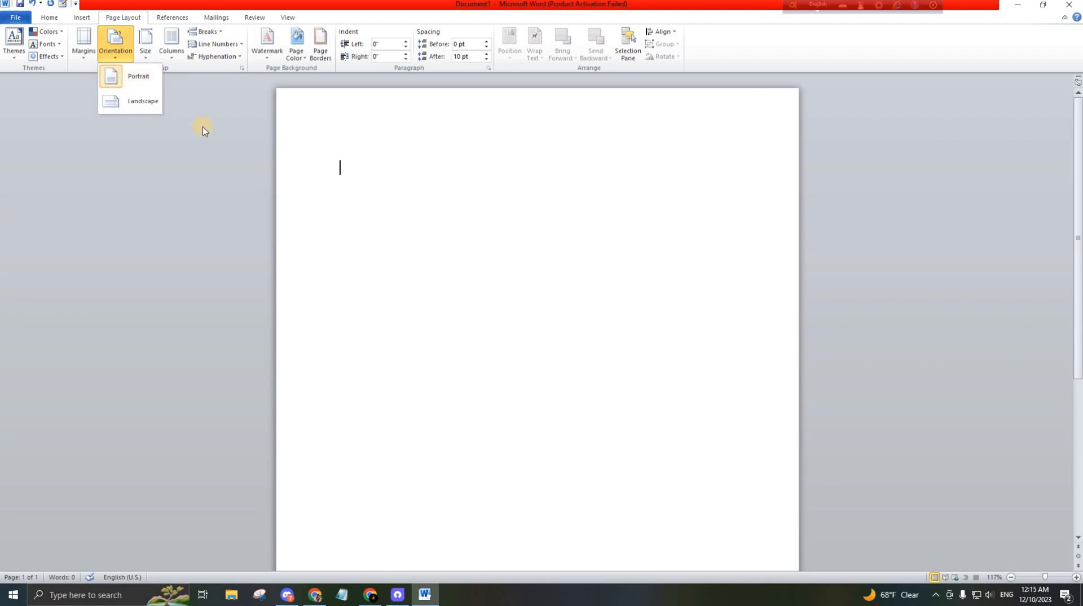
left_click(135, 109)
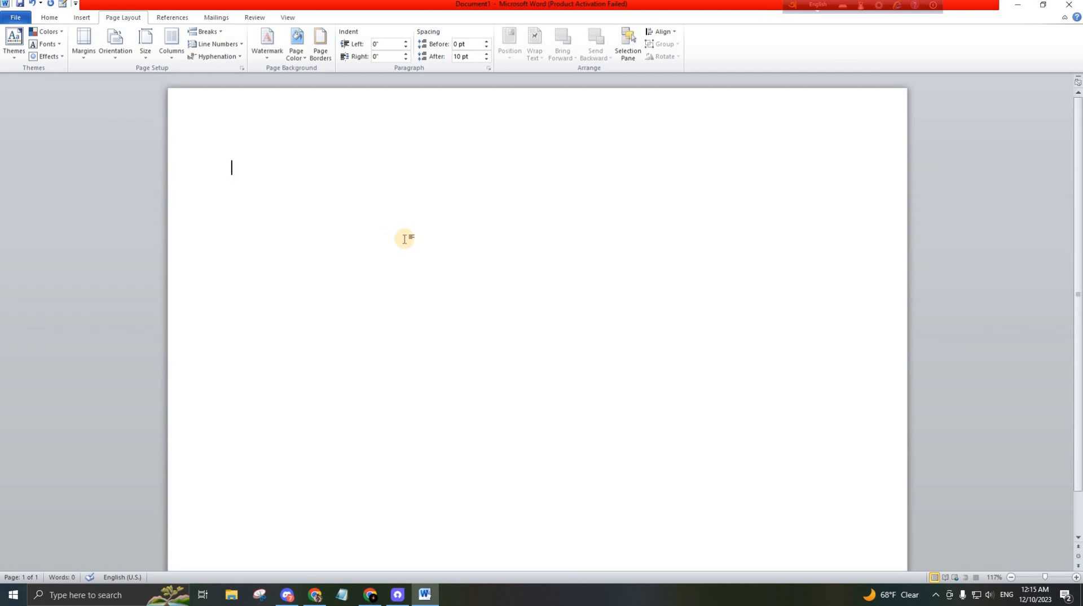
Undo the orientation change to return to portrait
scroll(401, 227, "down", 2)
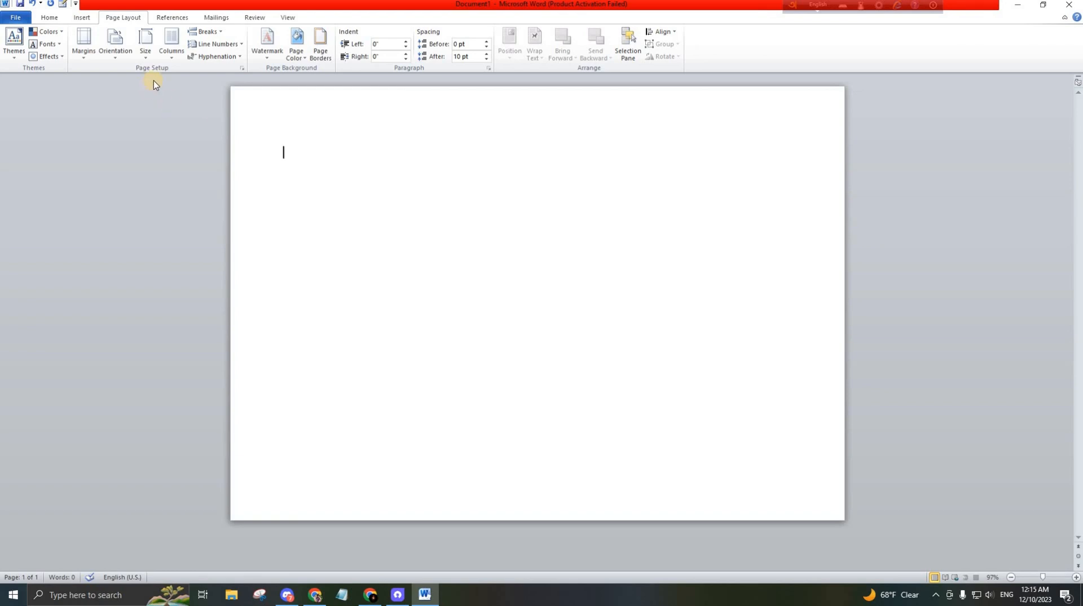
key("ctrl+z")
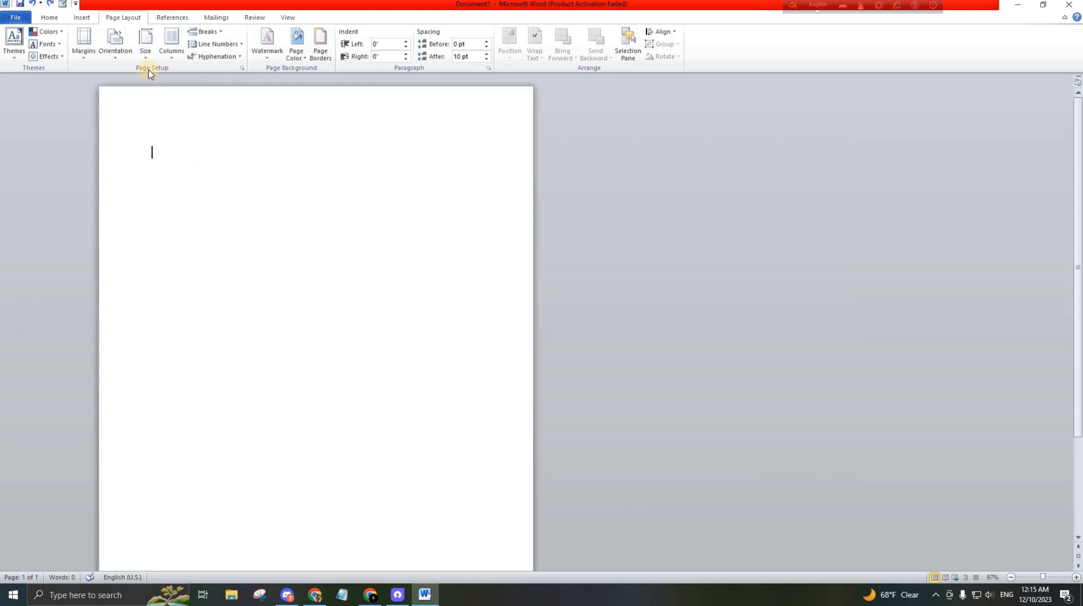
scroll(109, 117, "up", 2)
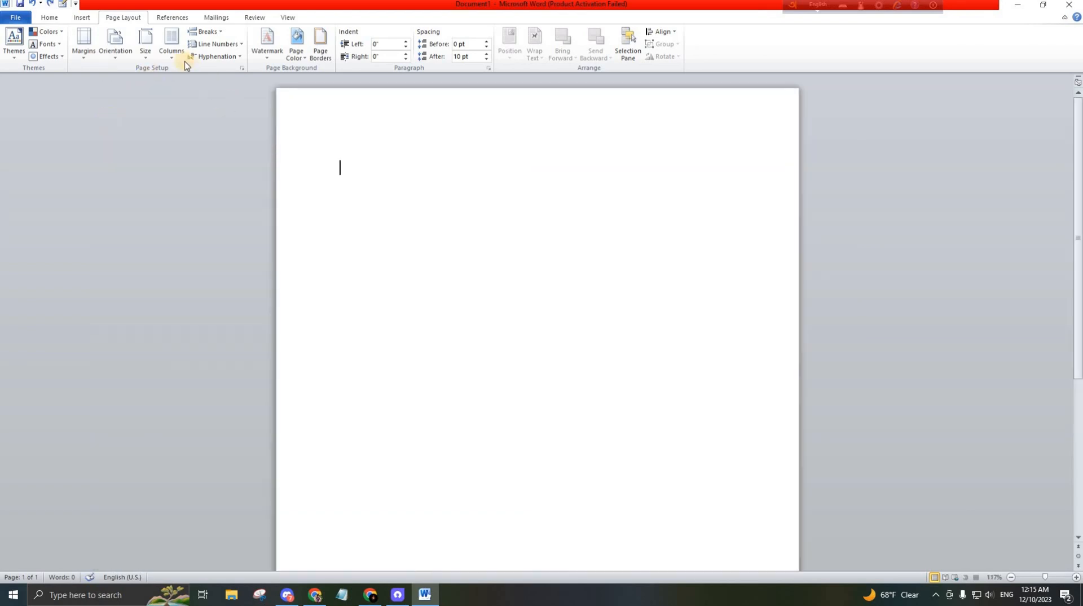
Set the paper size to A4 and split the page layout into three columns
left_click(147, 53)
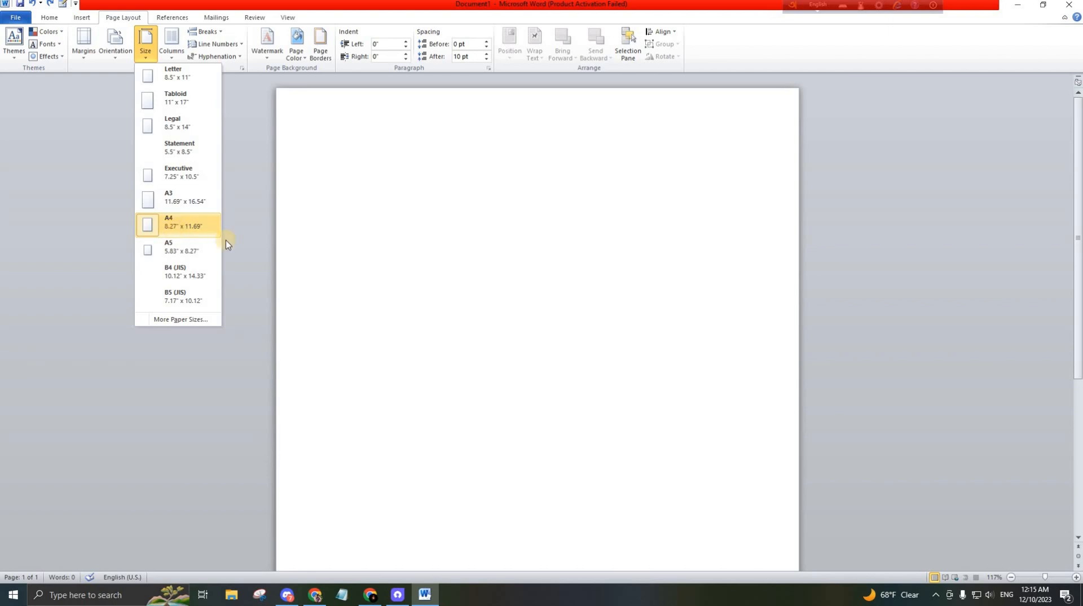
left_click(173, 228)
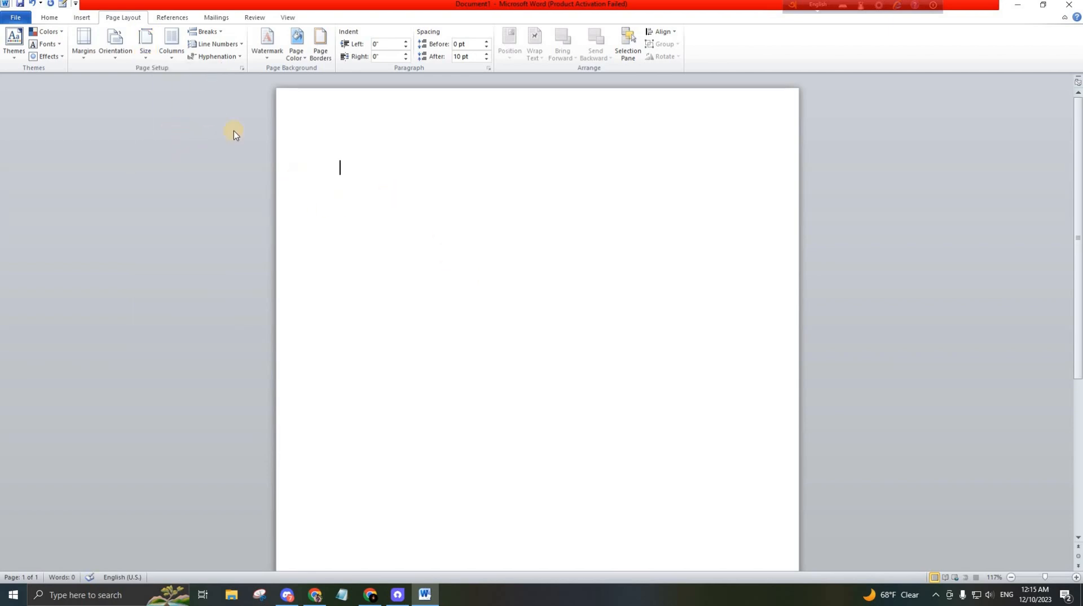
left_click(172, 51)
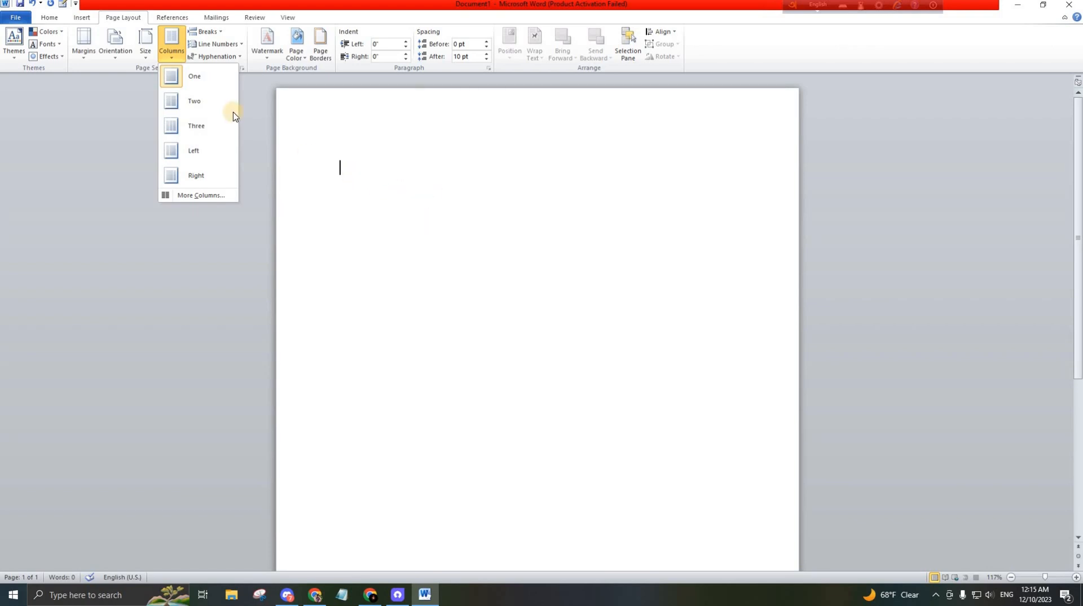
left_click(209, 134)
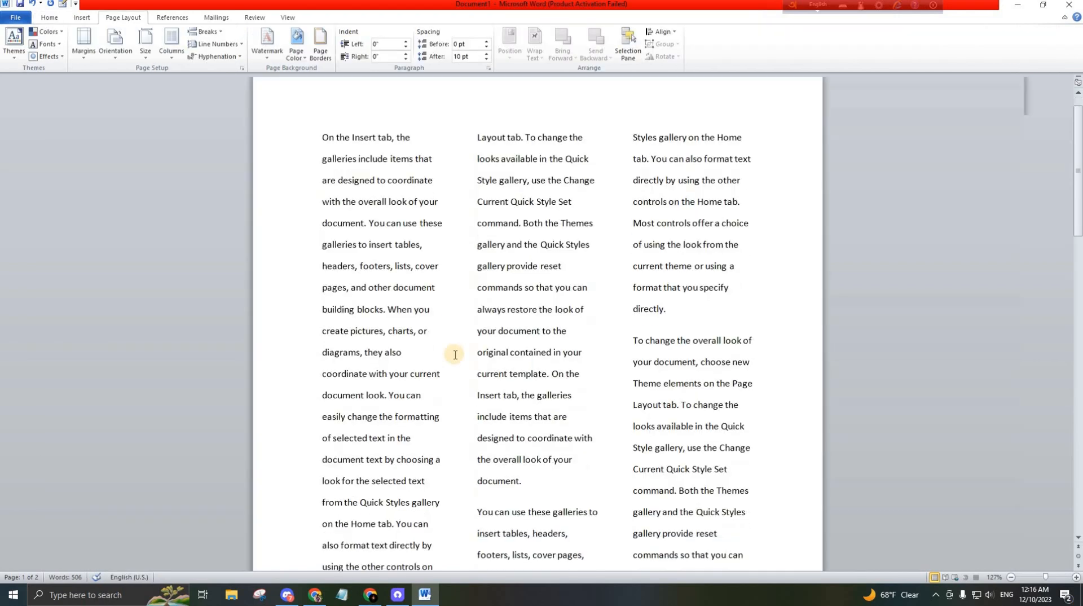
Scroll through the sample text to review the three-column layout
scroll(451, 356, "up", 1)
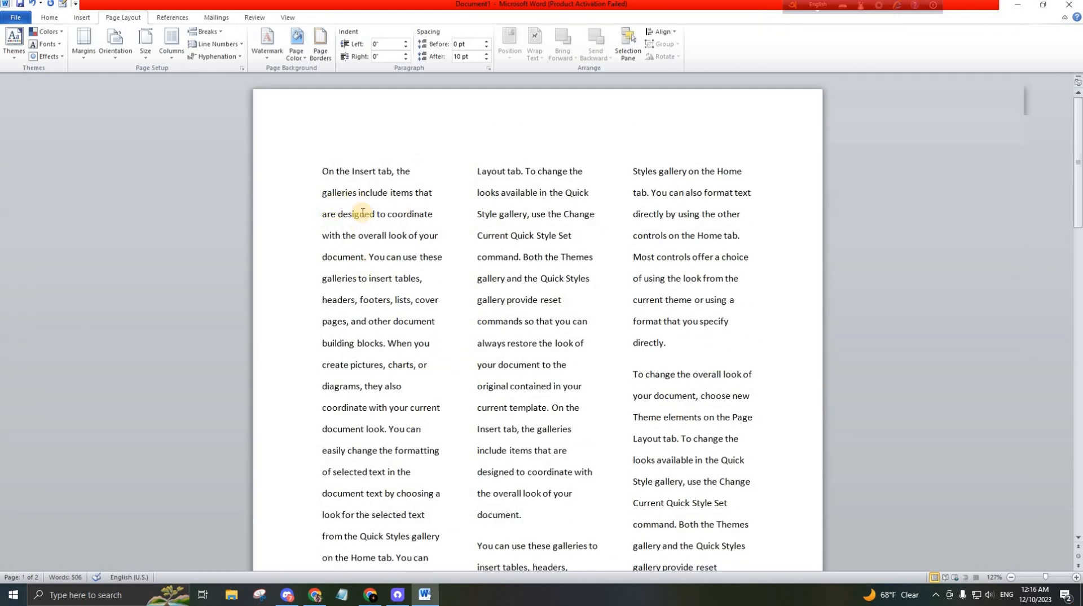
scroll(491, 316, "down", 3)
scroll(537, 391, "down", 1)
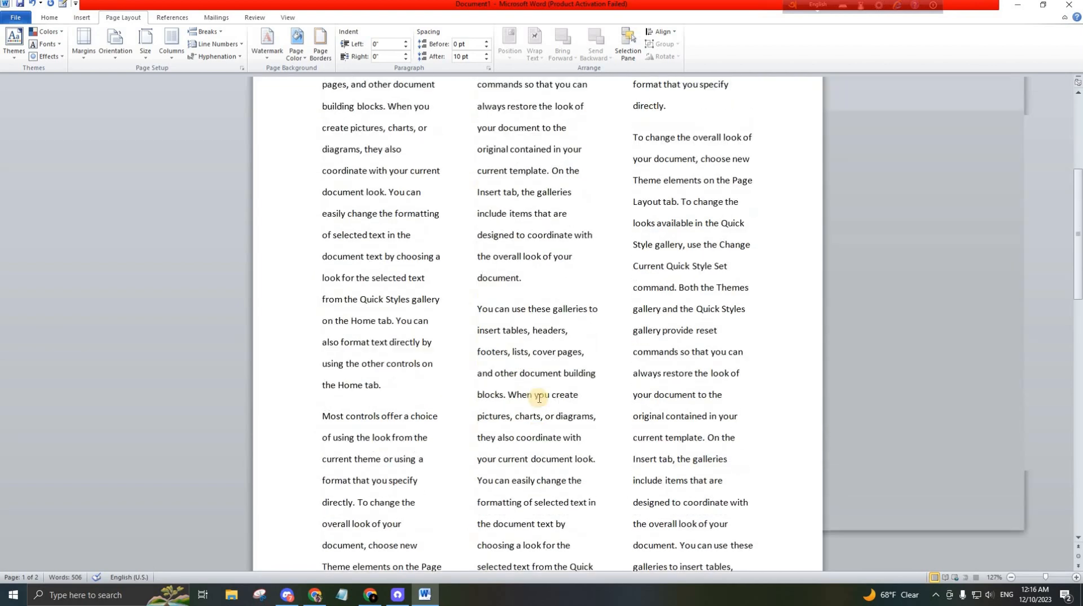
scroll(525, 379, "up", 4)
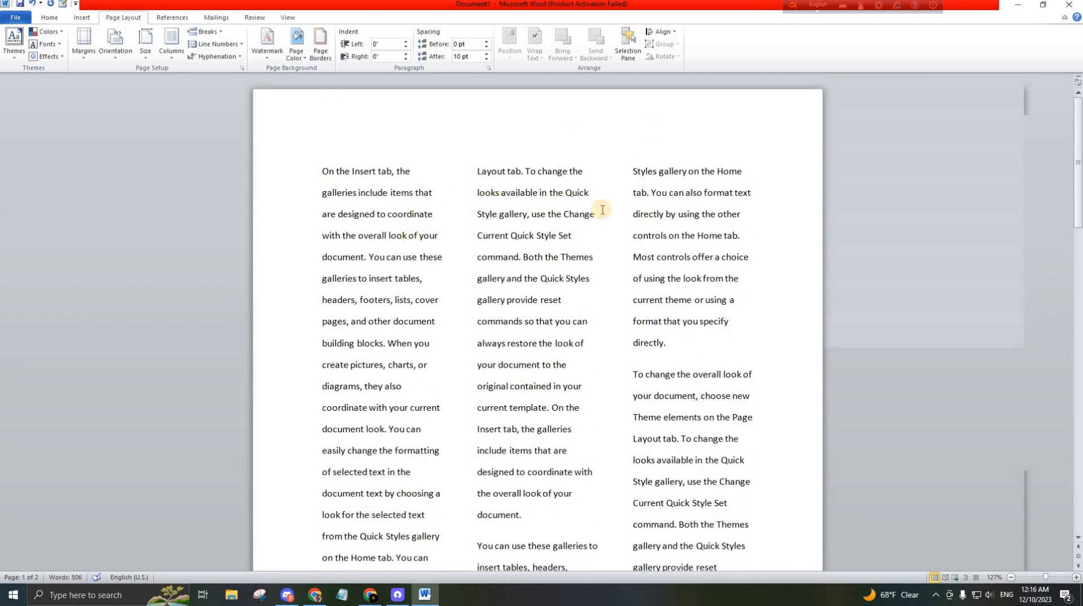
scroll(560, 451, "down", 2)
scroll(561, 451, "up", 2)
scroll(387, 435, "down", 6)
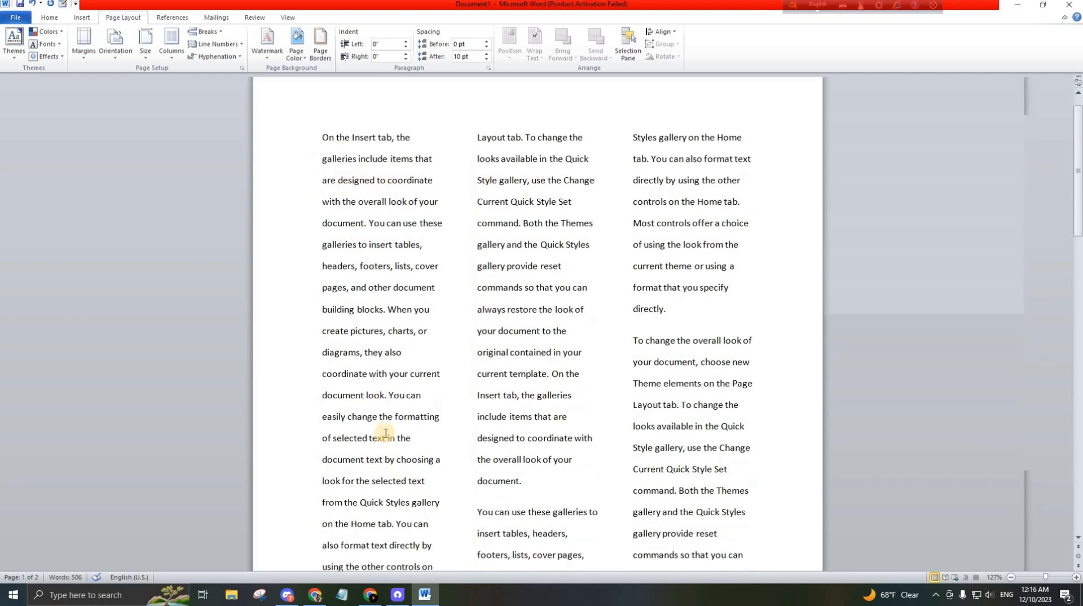
scroll(421, 426, "up", 3)
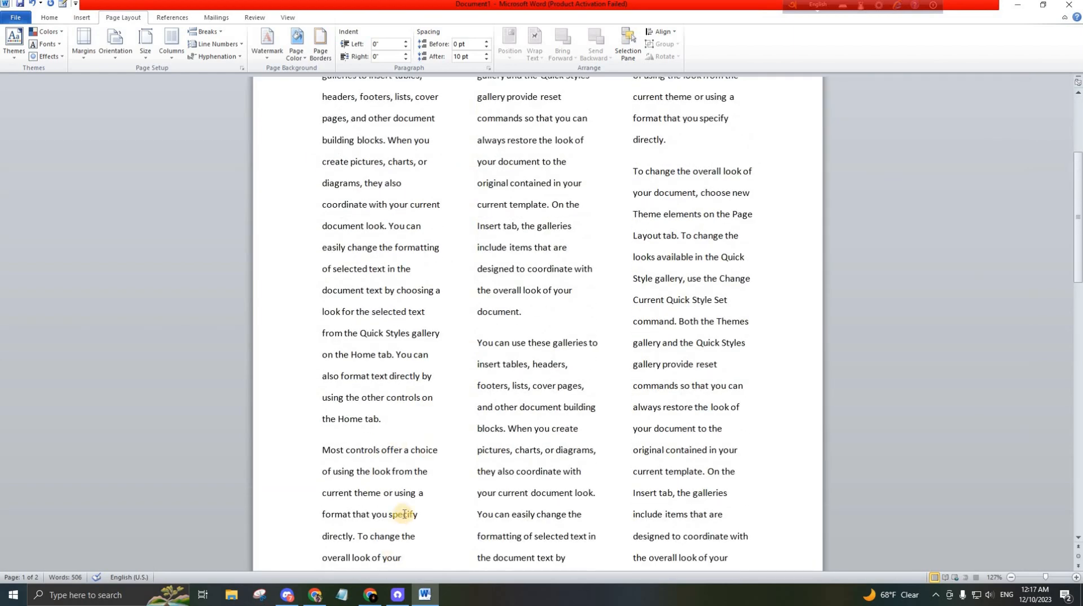
scroll(403, 513, "down", 2)
scroll(449, 468, "up", 5)
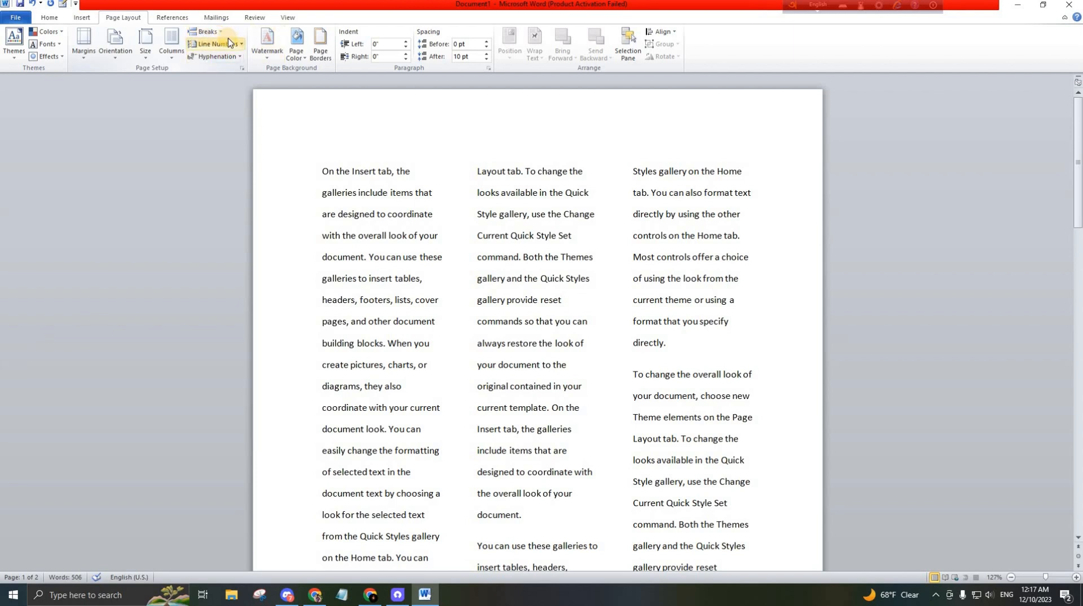
left_click(81, 19)
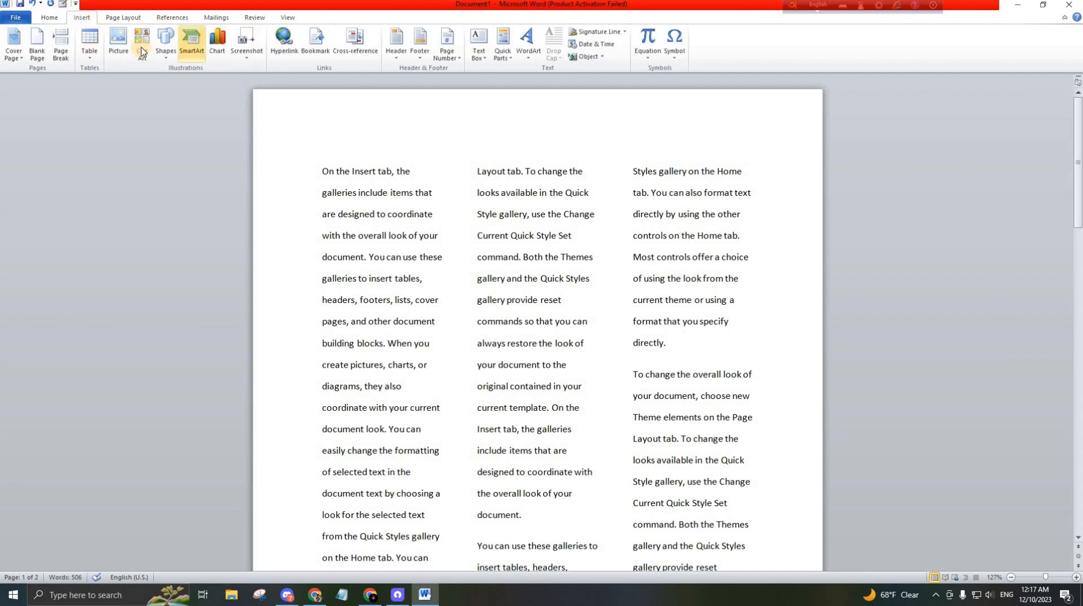
left_click(123, 18)
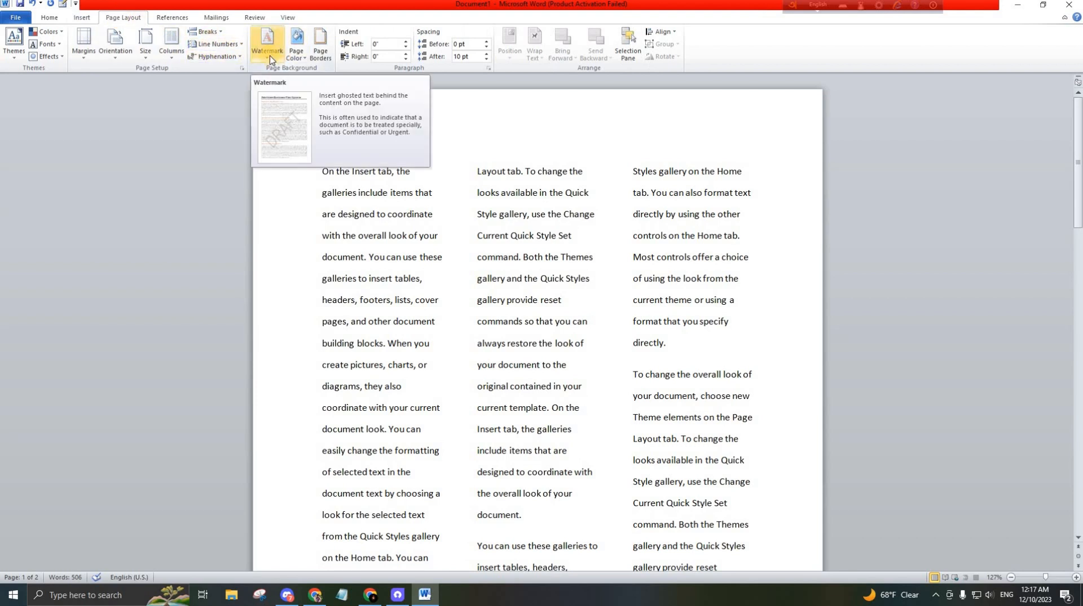
left_click(270, 51)
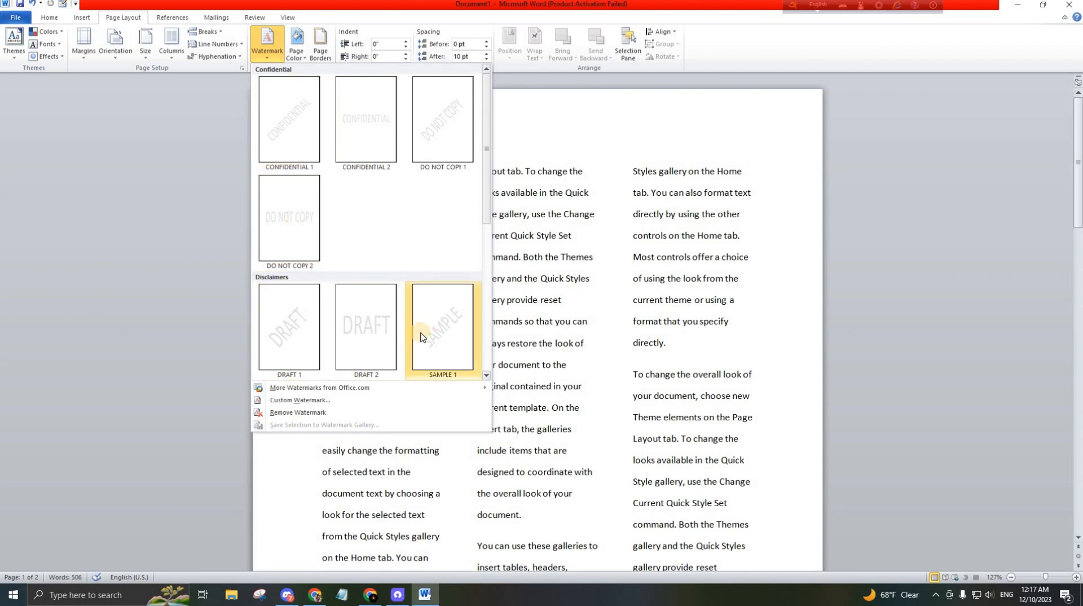
scroll(357, 280, "down", 3)
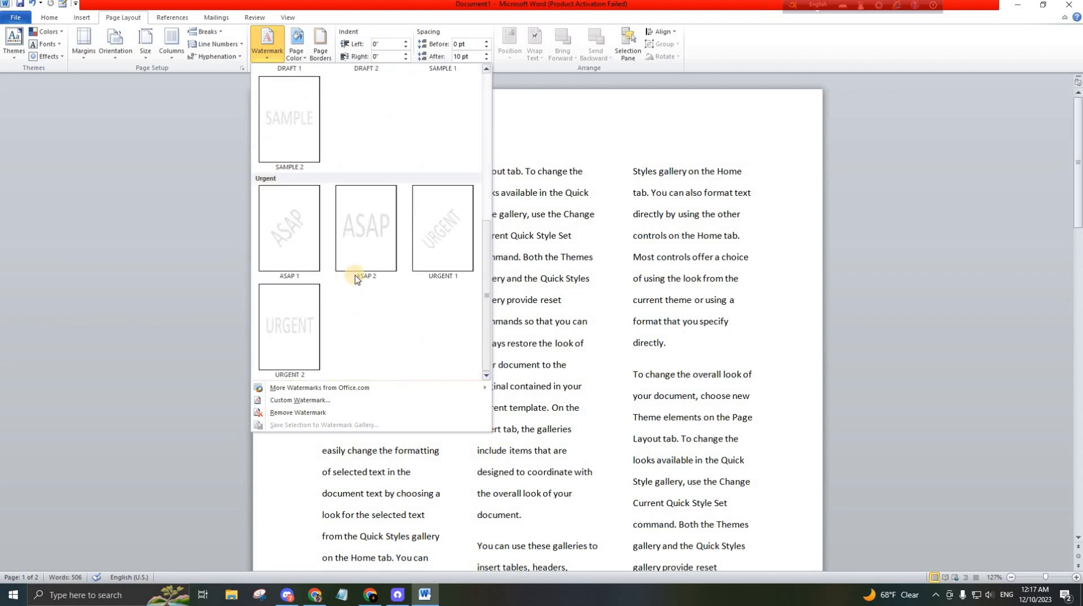
left_click(313, 400)
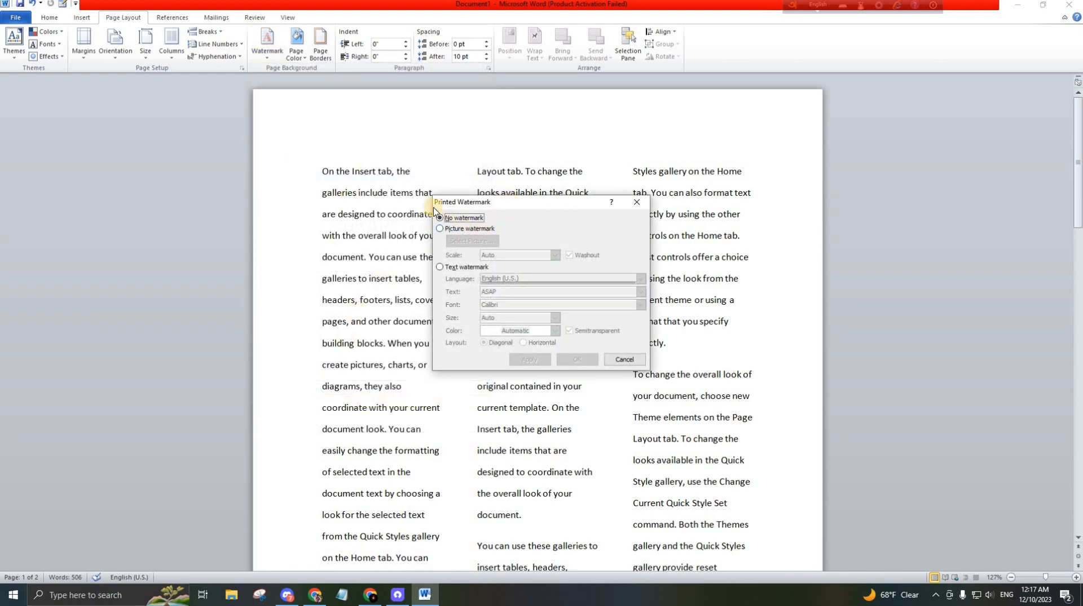
left_click(638, 203)
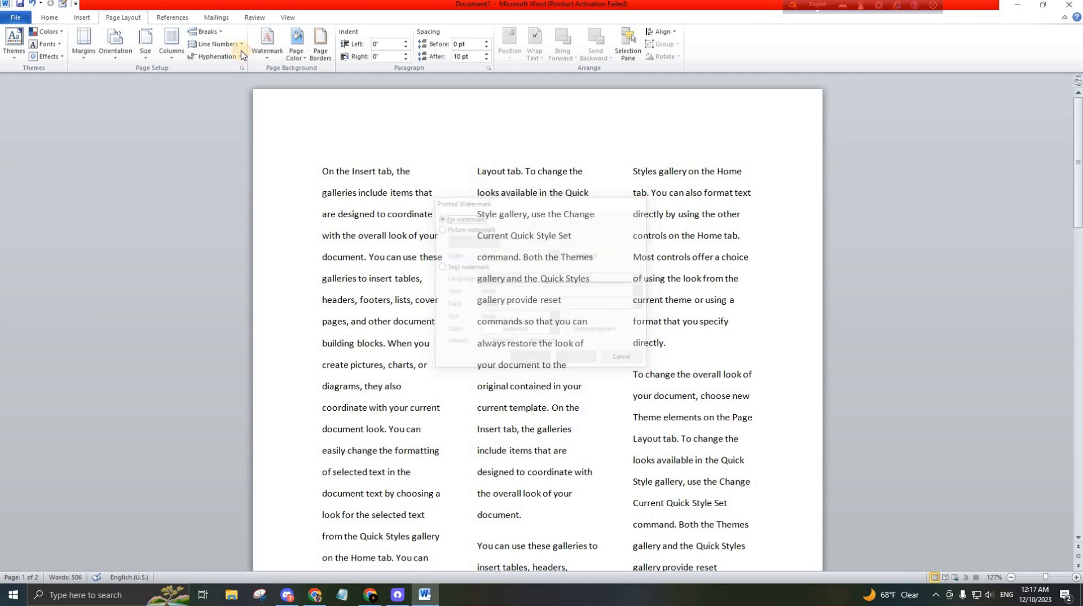
Add a picture watermark using Capture.JPG from the Downloads folder, with Washout on and Auto scale
left_click(267, 42)
scroll(298, 333, "down", 3)
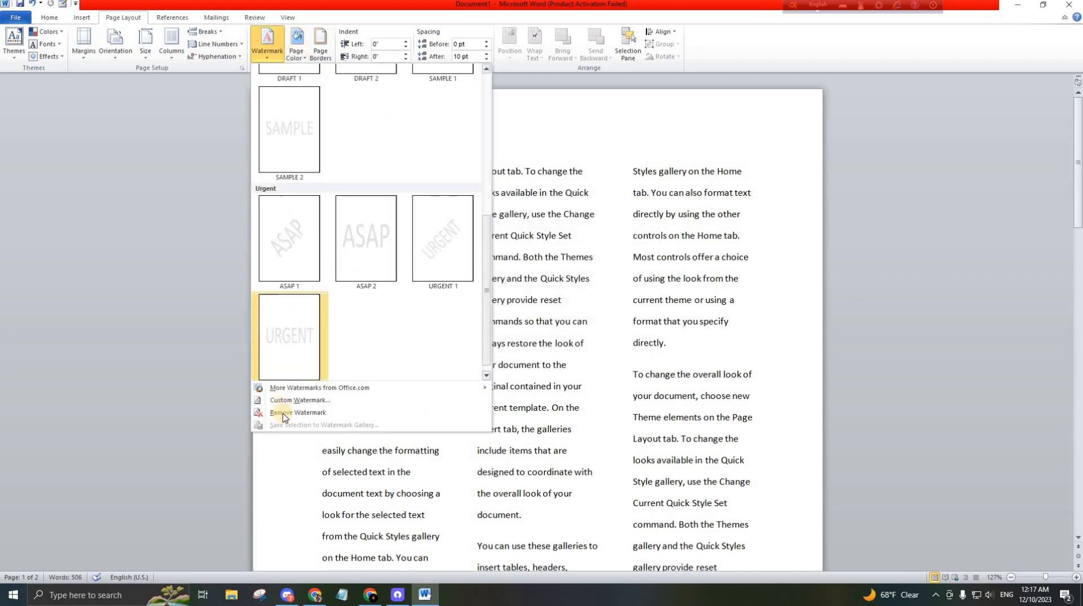
left_click(302, 401)
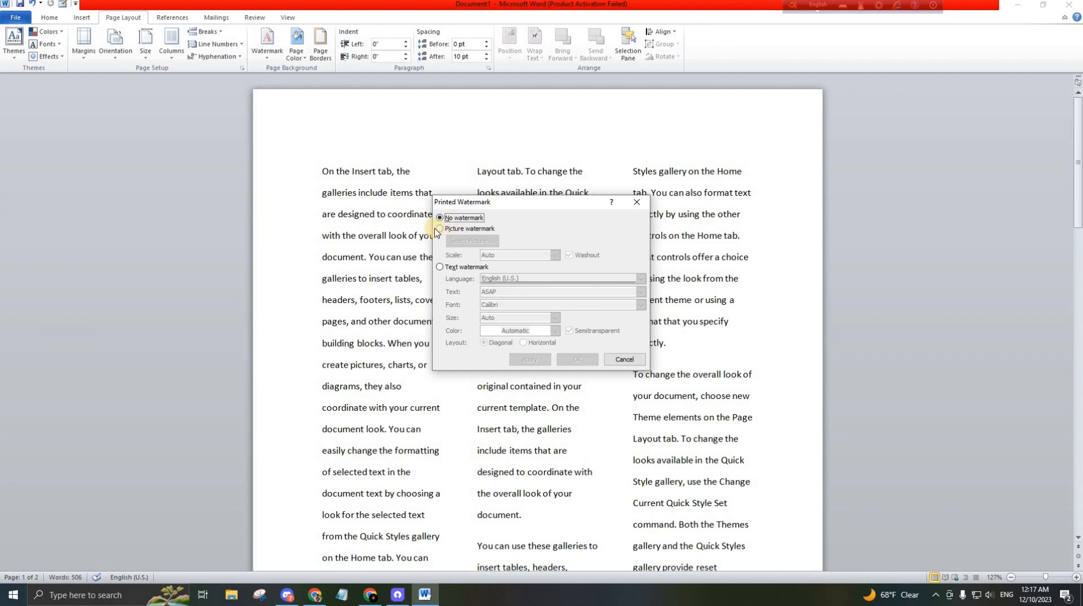
left_click(440, 229)
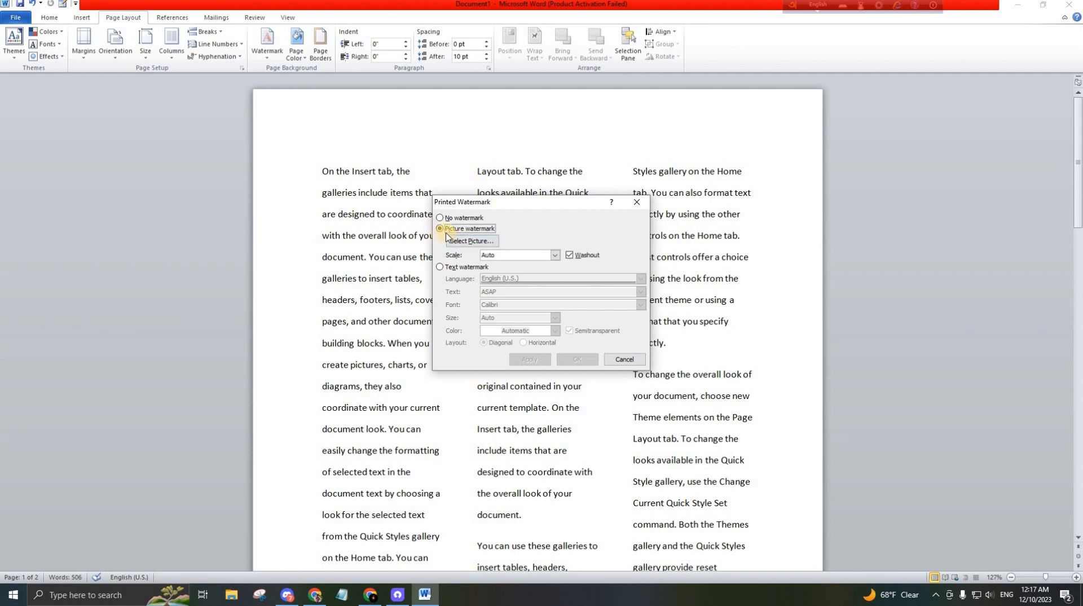
left_click(474, 243)
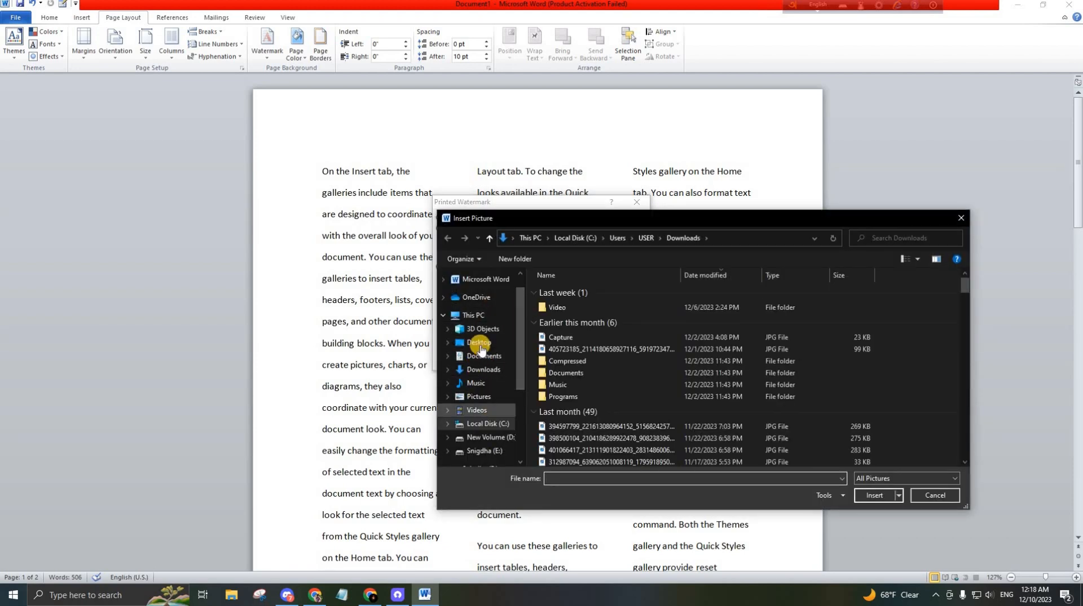
left_click(483, 369)
left_click(590, 347)
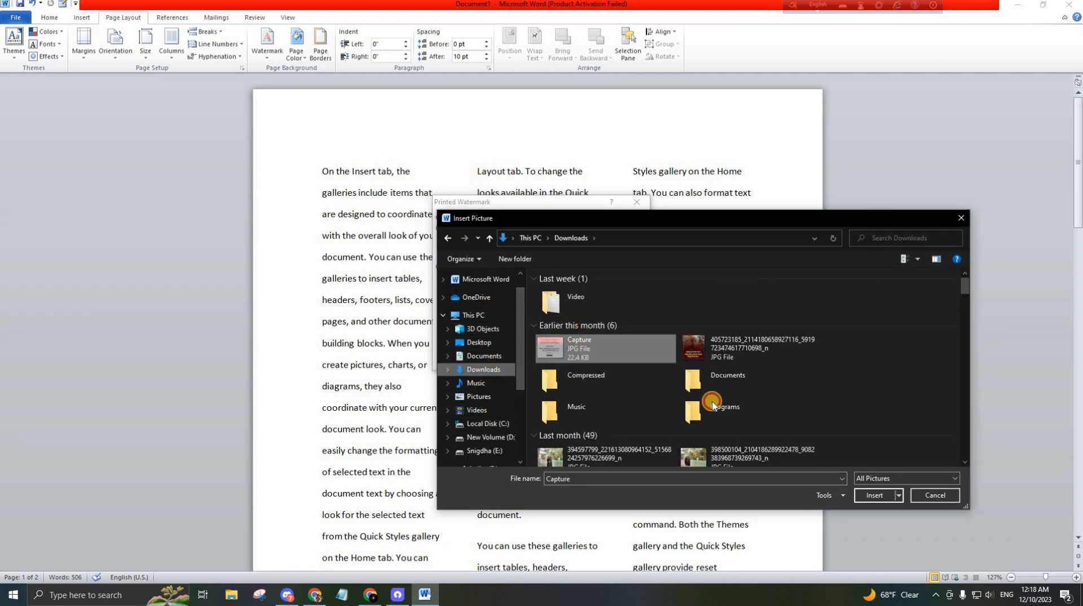
left_click(874, 495)
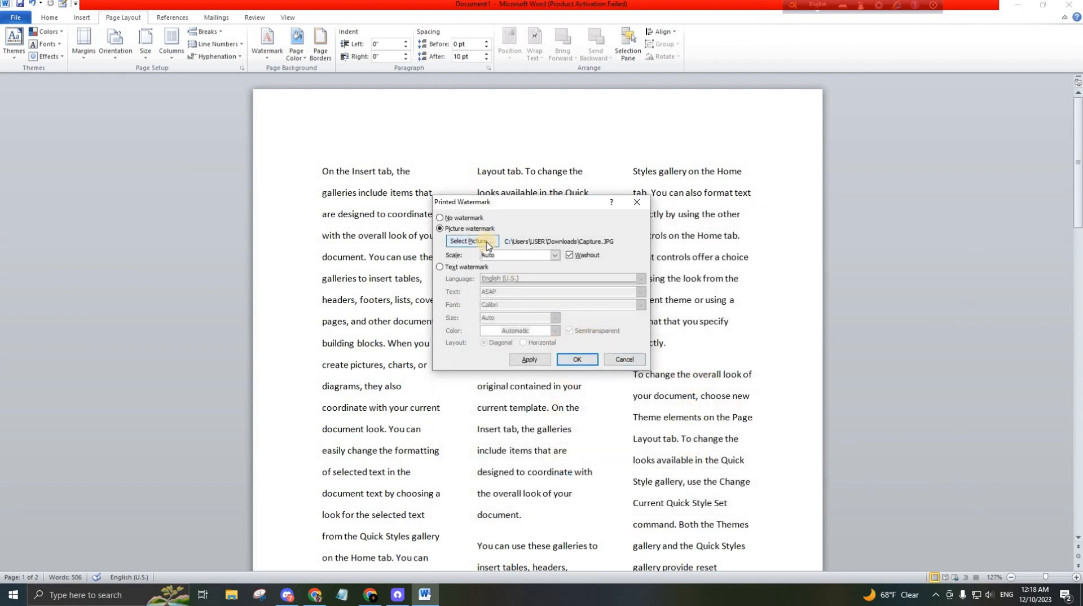
left_click(573, 361)
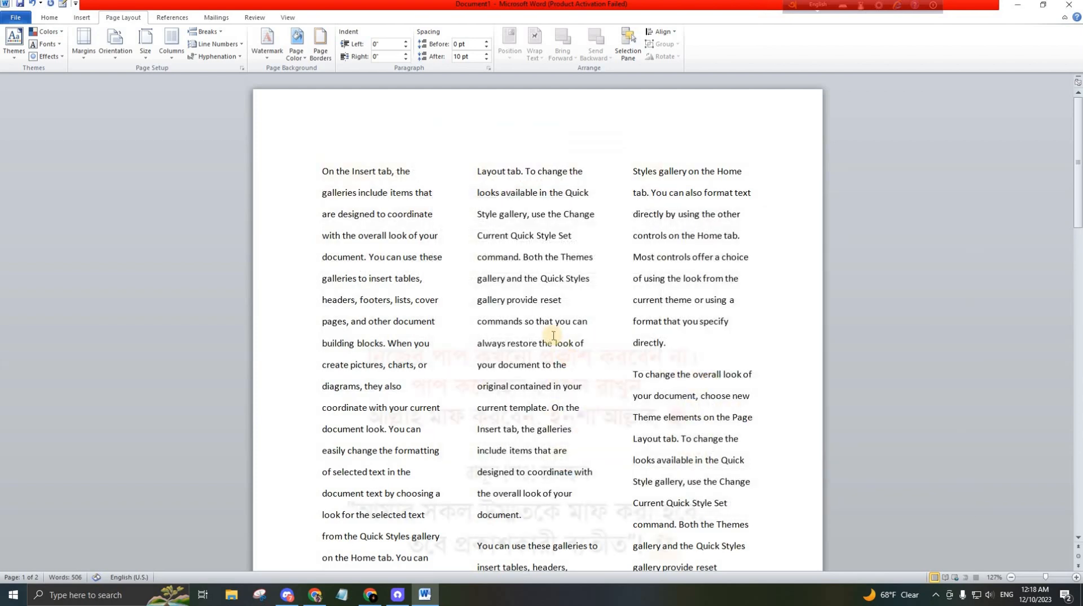
Scroll through the page to inspect the watermark behind the text
scroll(564, 338, "down", 2)
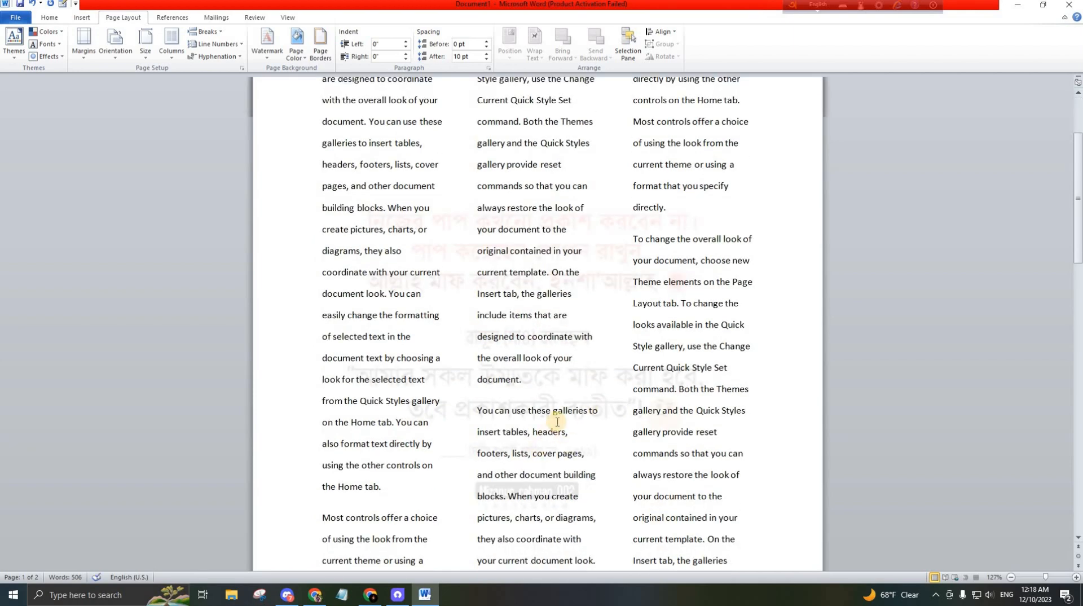
scroll(557, 421, "up", 3, "ctrl")
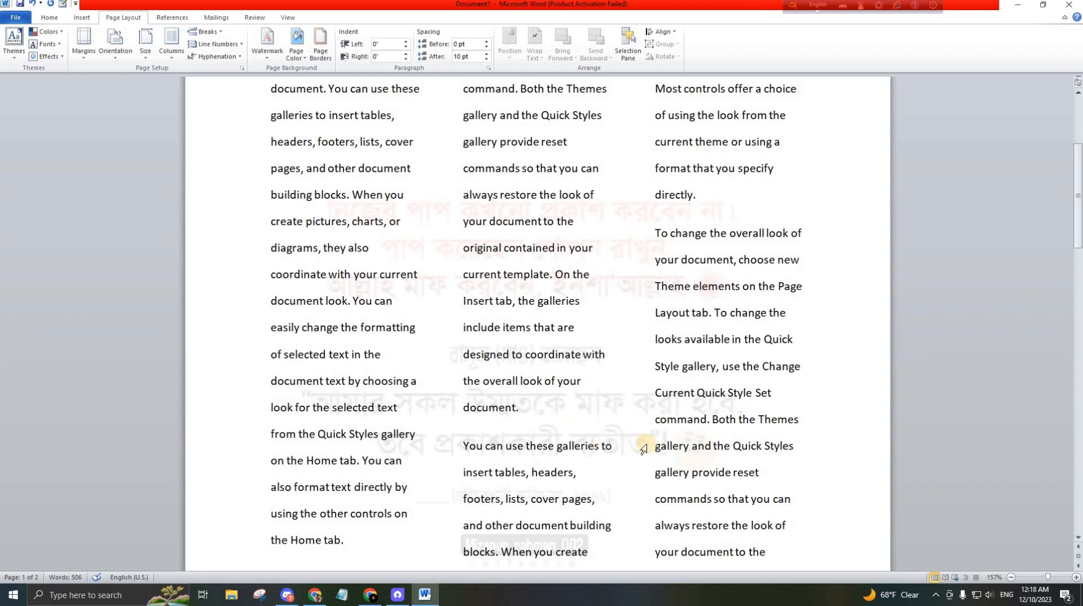
scroll(582, 440, "down", 3, "ctrl")
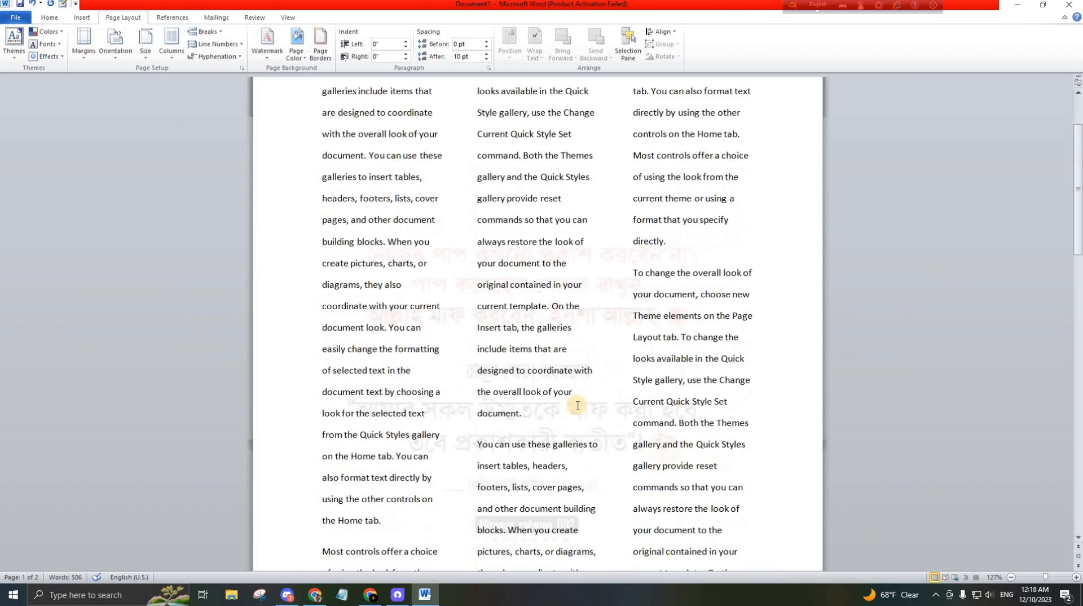
Undo the last two changes to the document
key("ctrl+z")
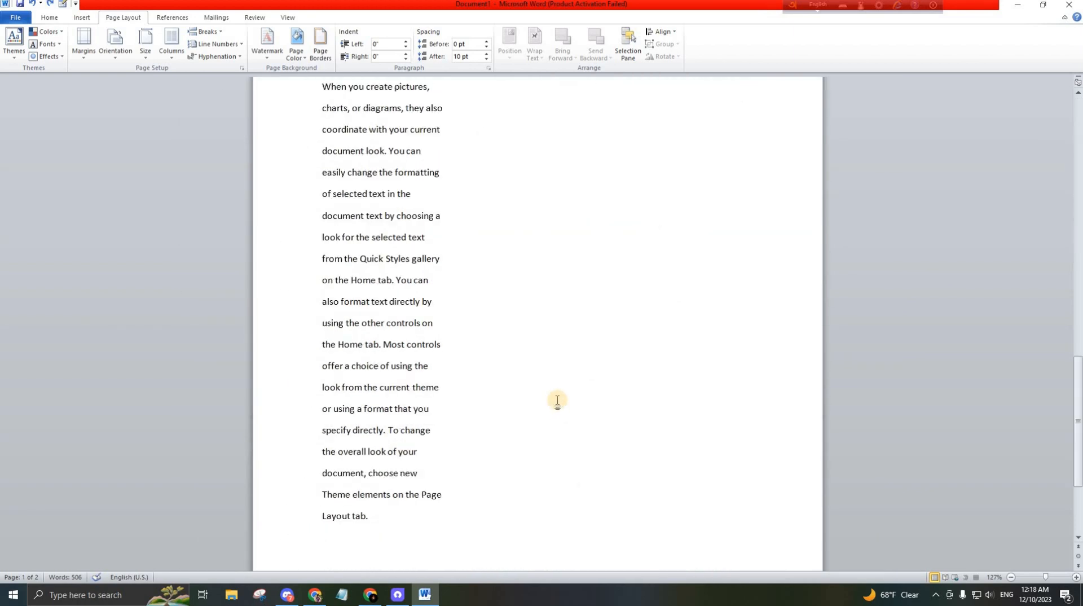
key("ctrl+z")
scroll(456, 334, "up", 3)
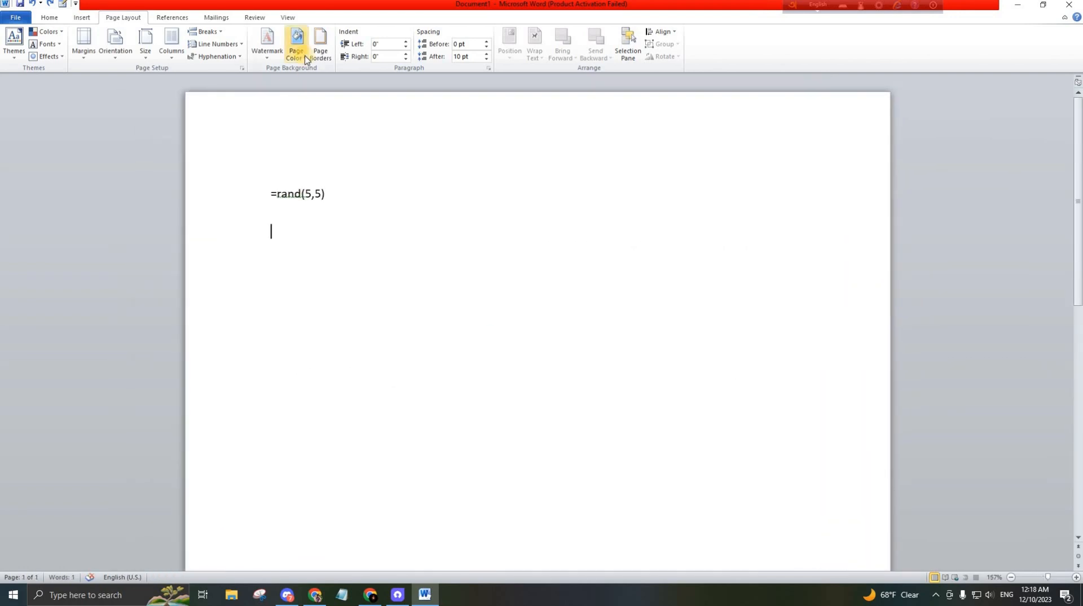
Try a dark blue theme page color, then reset the page color to No Color
left_click(305, 57)
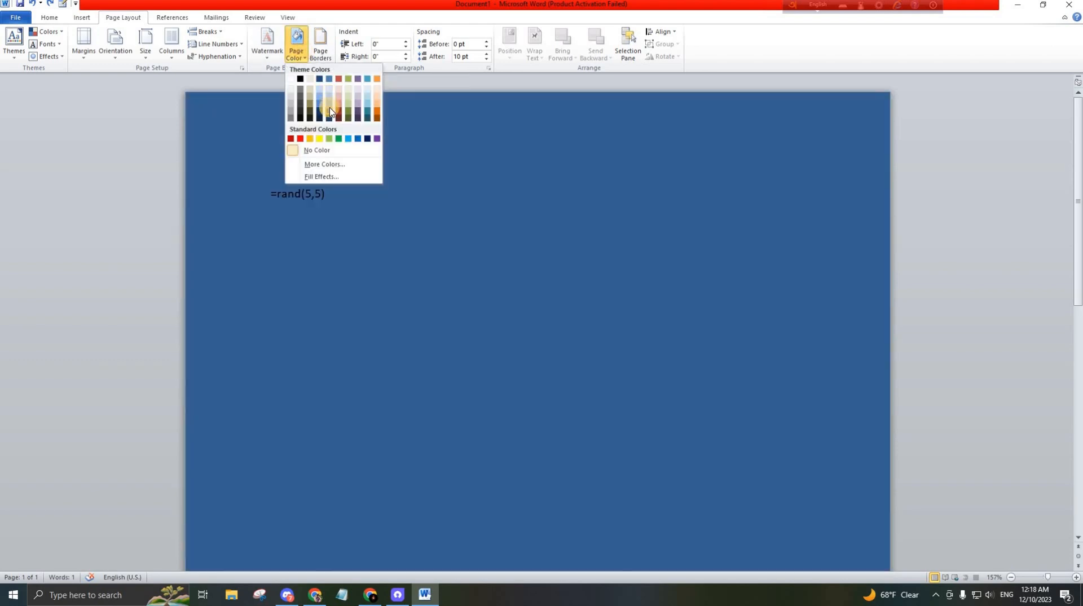
left_click(330, 110)
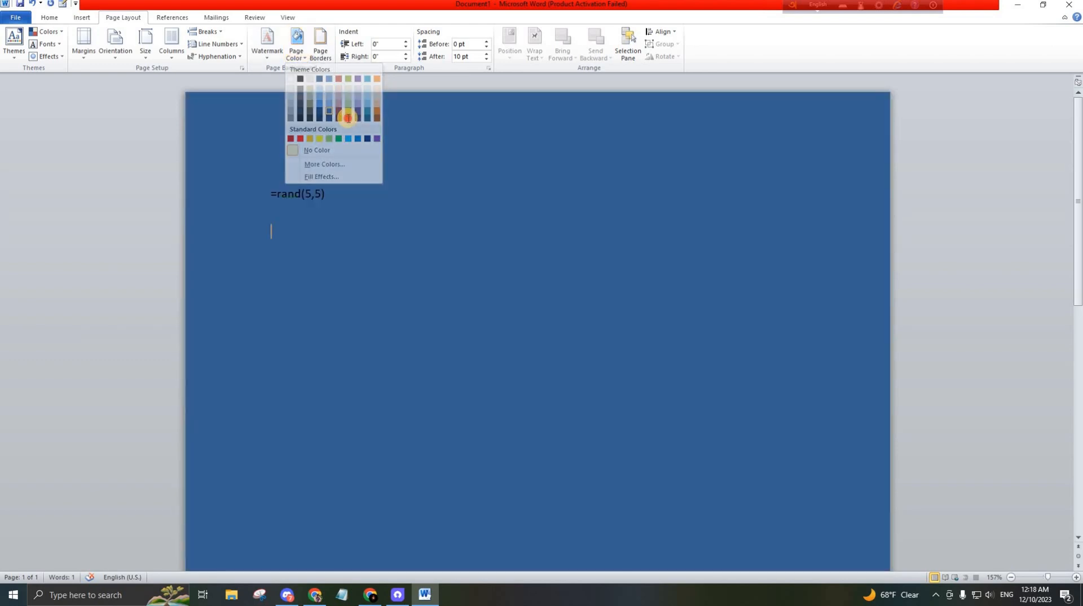
left_click(298, 57)
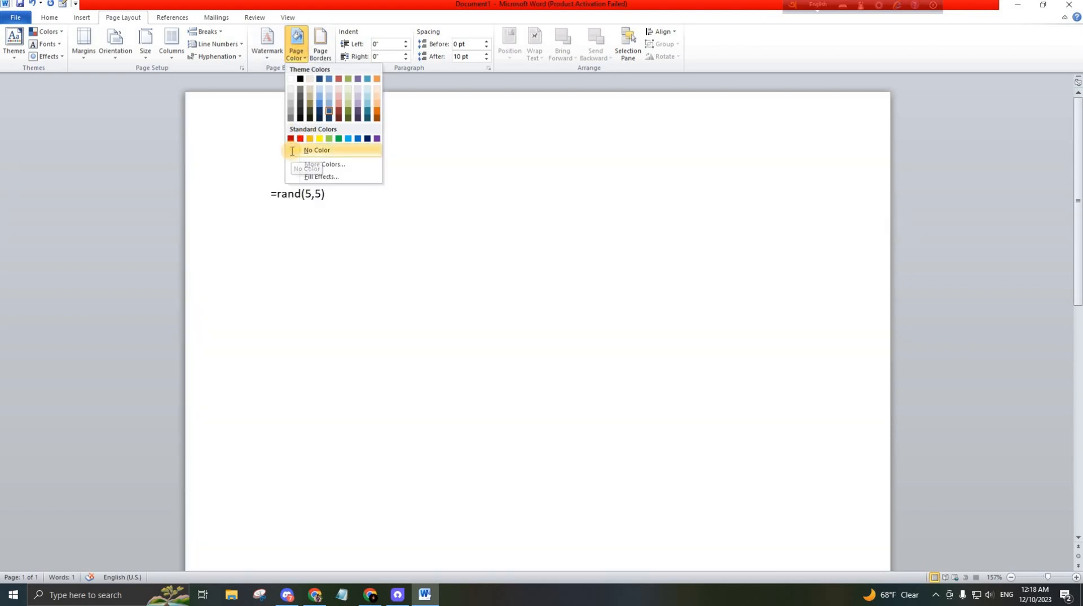
left_click(307, 150)
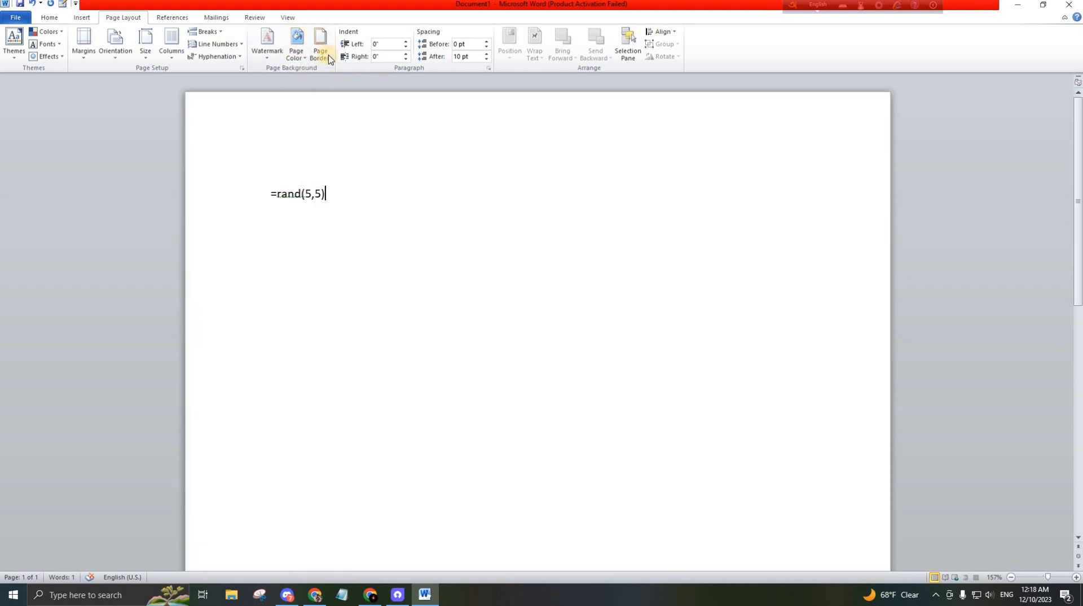
Add a wavy-line box page border, ¾ pt wide, to the whole document
left_click(321, 47)
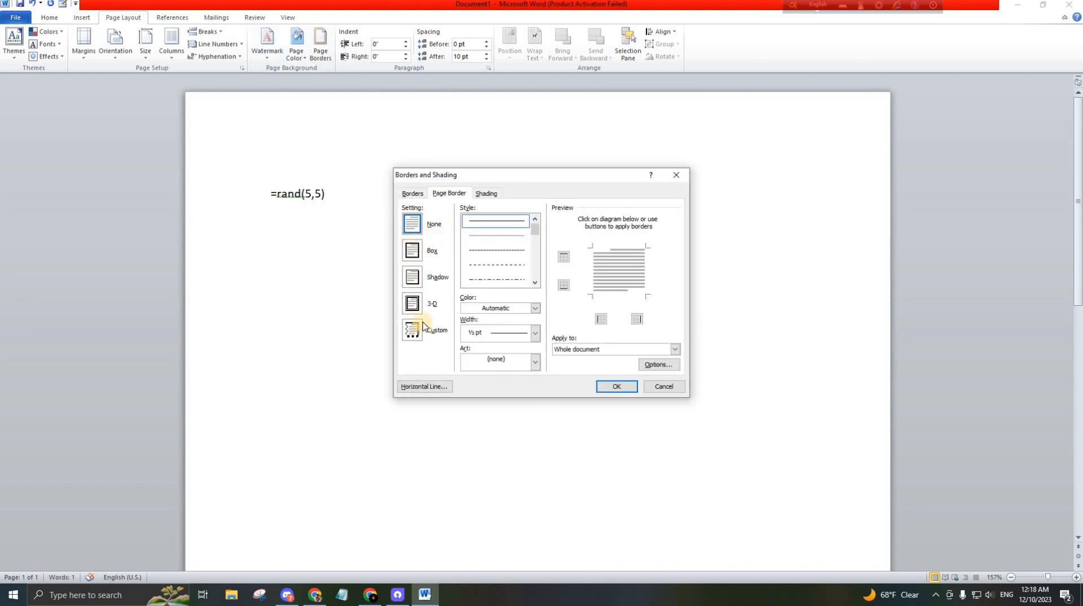
scroll(499, 265, "down", 5)
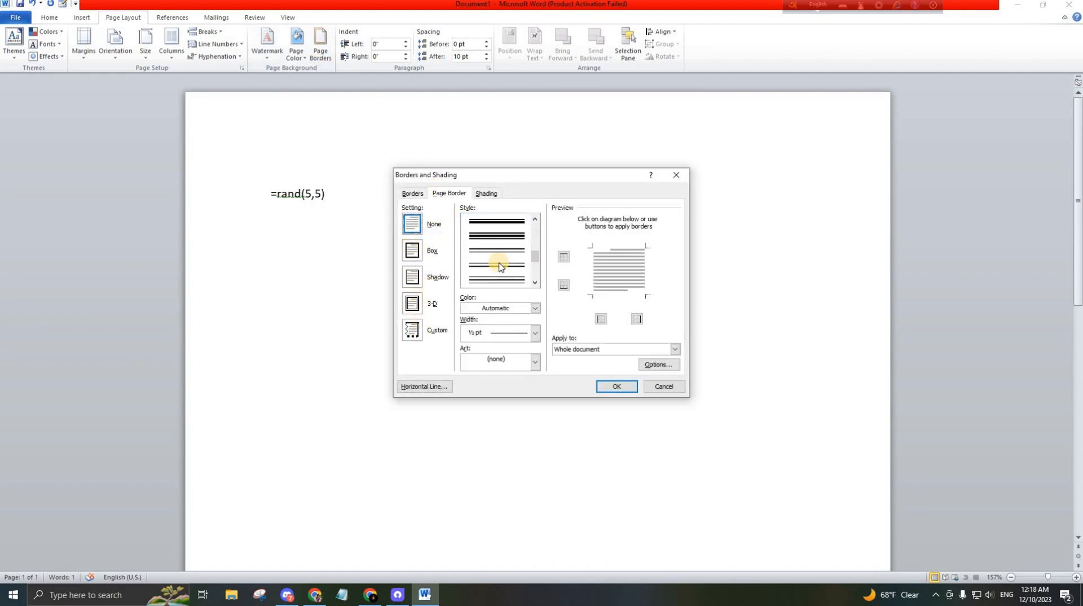
scroll(501, 267, "up", 3)
scroll(499, 264, "down", 3)
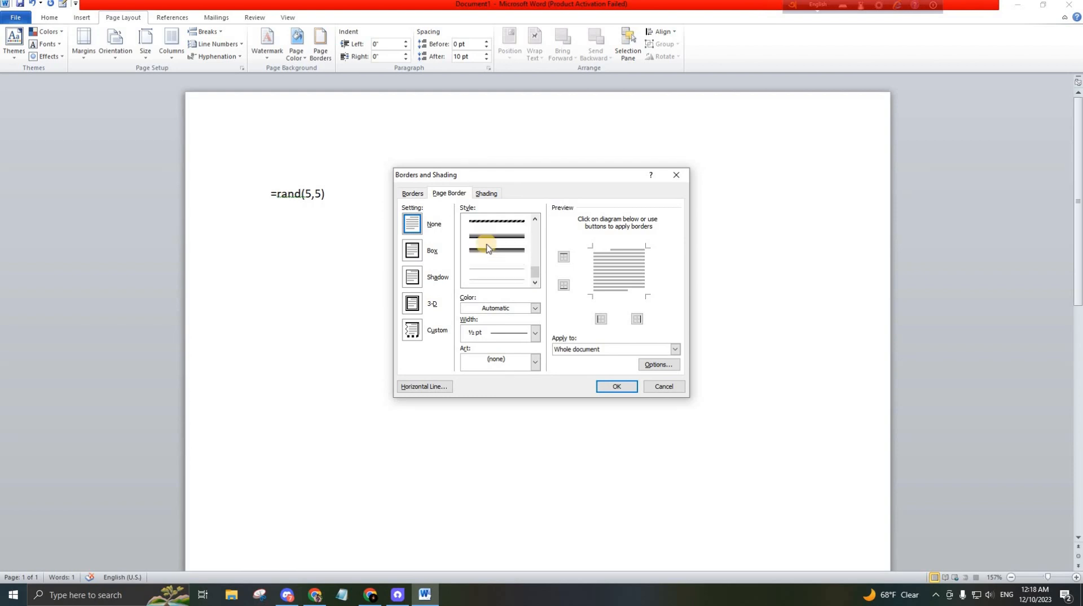
scroll(488, 247, "up", 2)
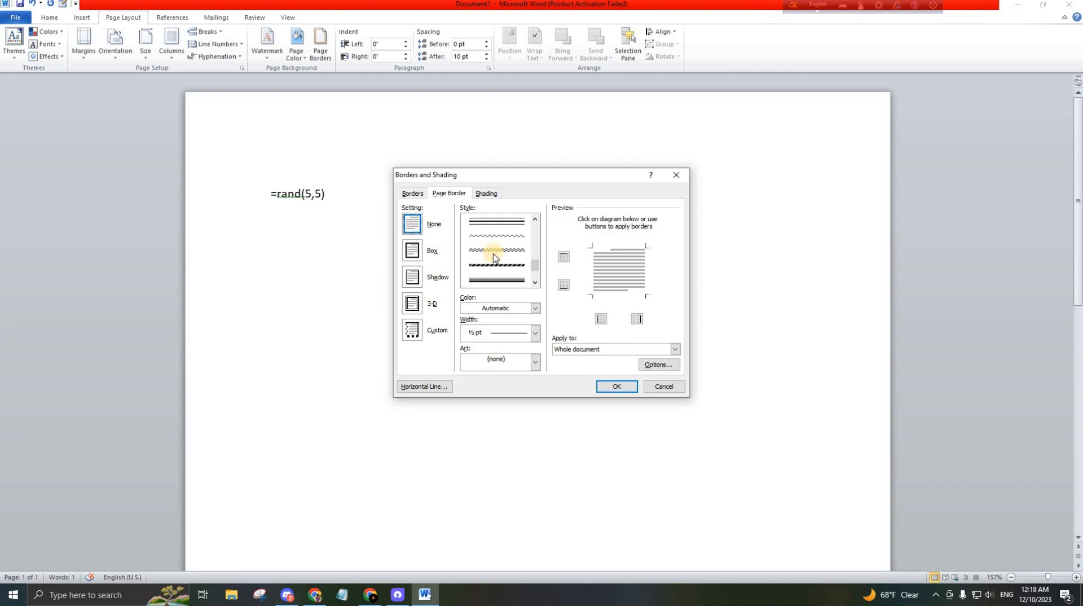
left_click(503, 253)
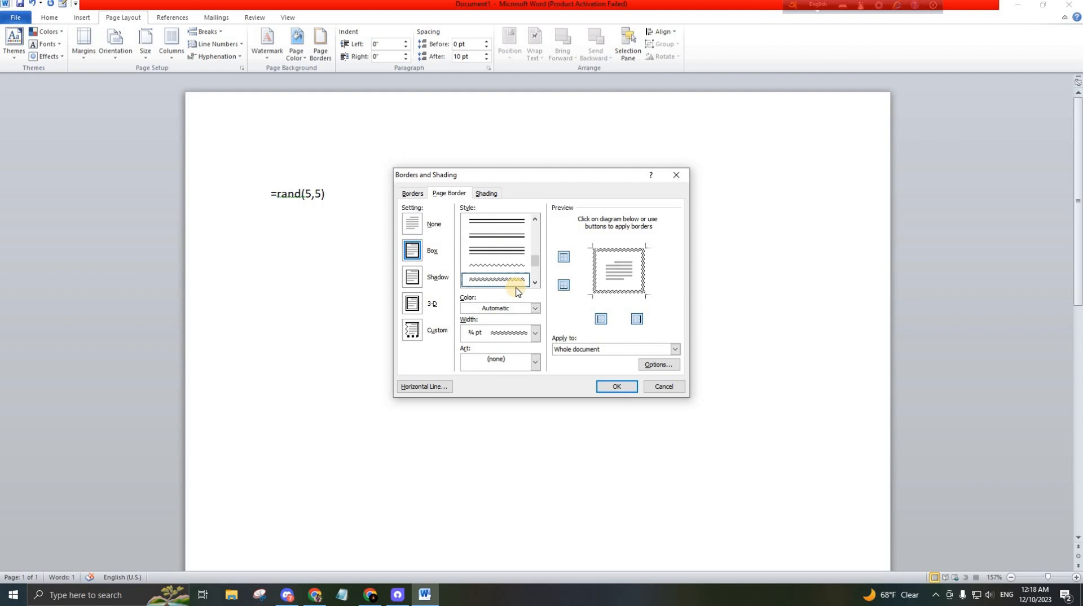
left_click(617, 386)
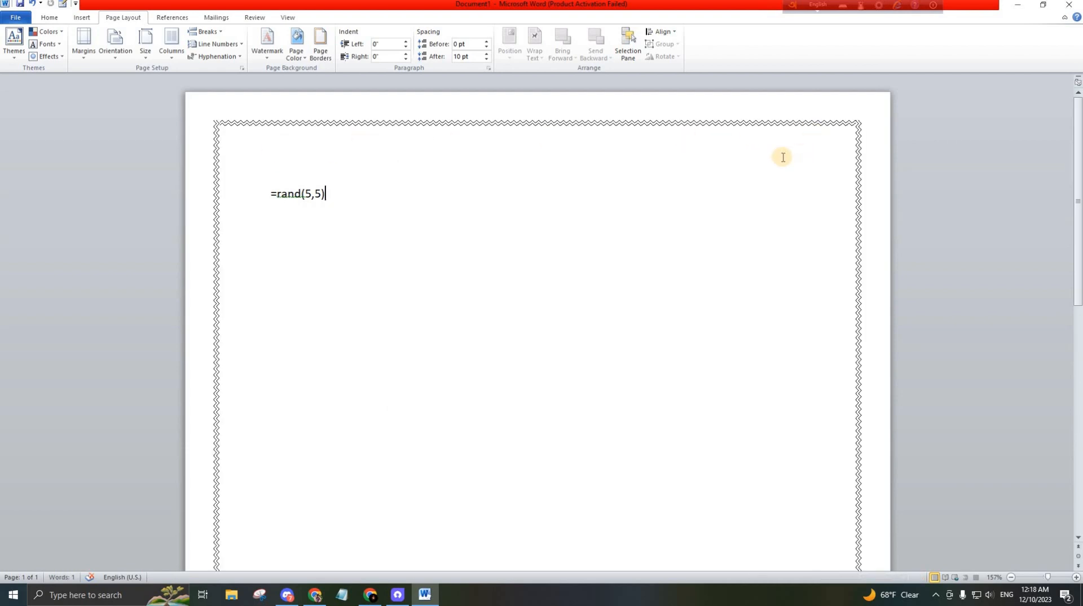
scroll(694, 175, "down", 1)
scroll(631, 189, "down", 5)
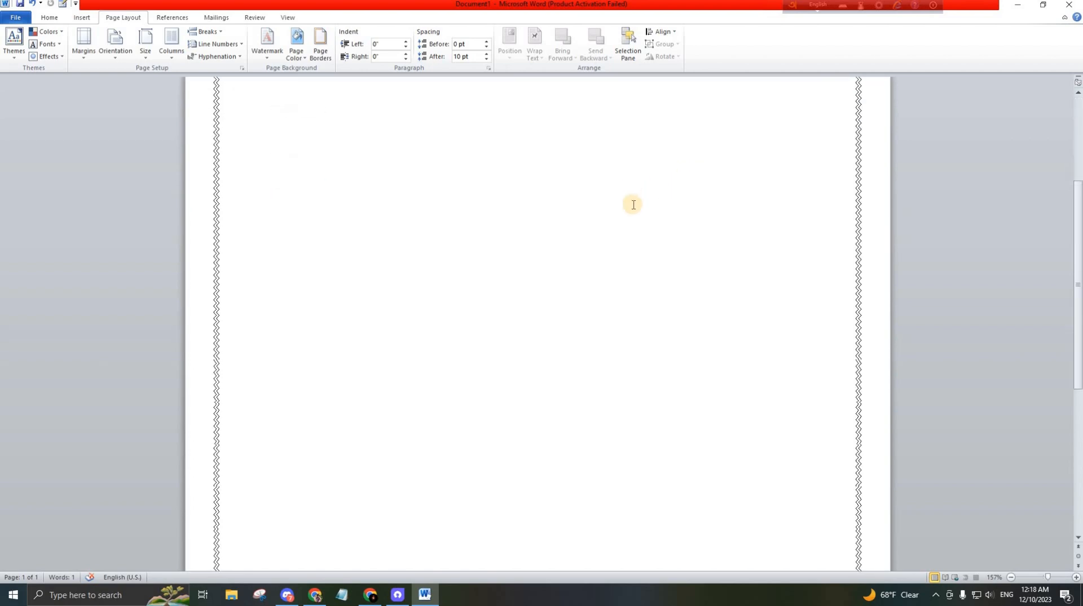